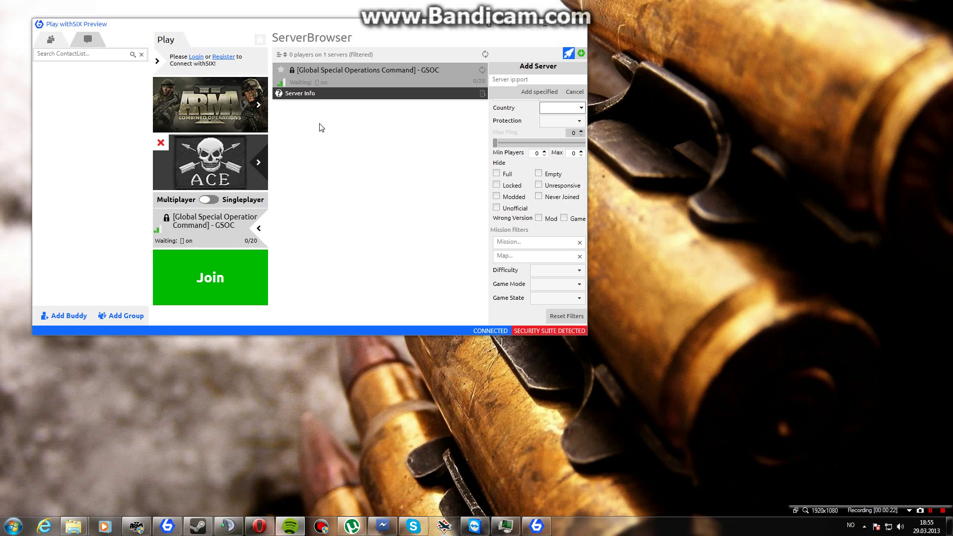
# Step: Choose ARMA 2 Combined Operations as the game and open the mod browser for the Advanced Combat Environment set
pyautogui.moveTo(207, 223)
pyautogui.moveTo(325, 73)
pyautogui.click(228, 97)
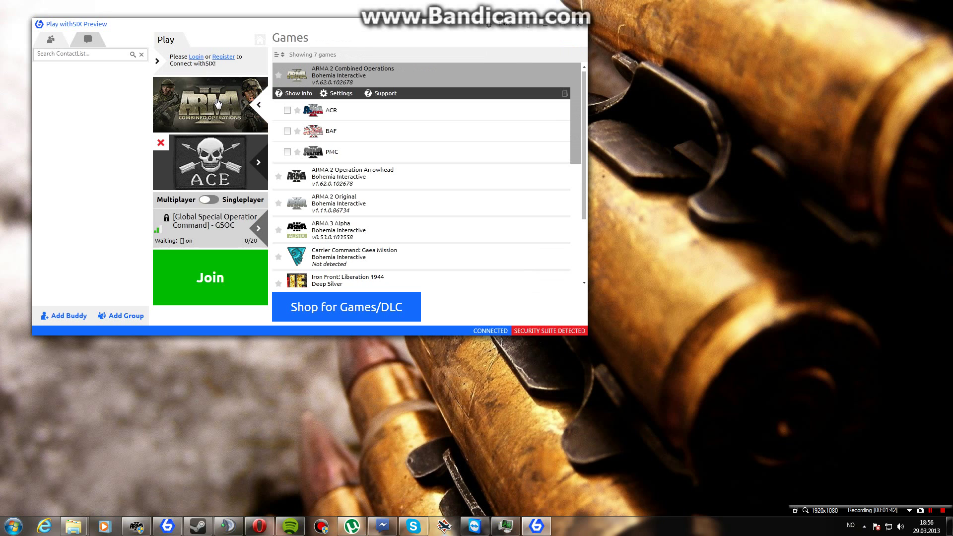
pyautogui.click(345, 74)
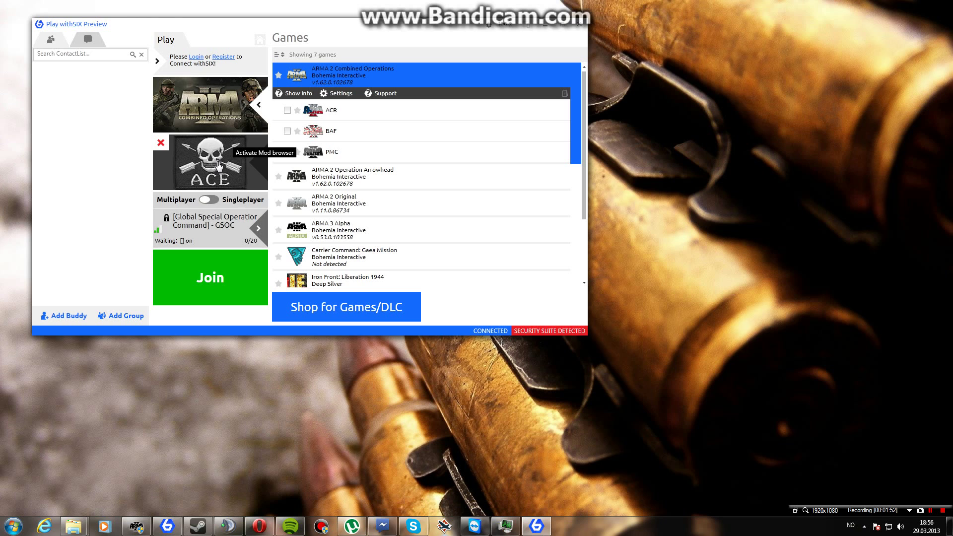
pyautogui.click(218, 165)
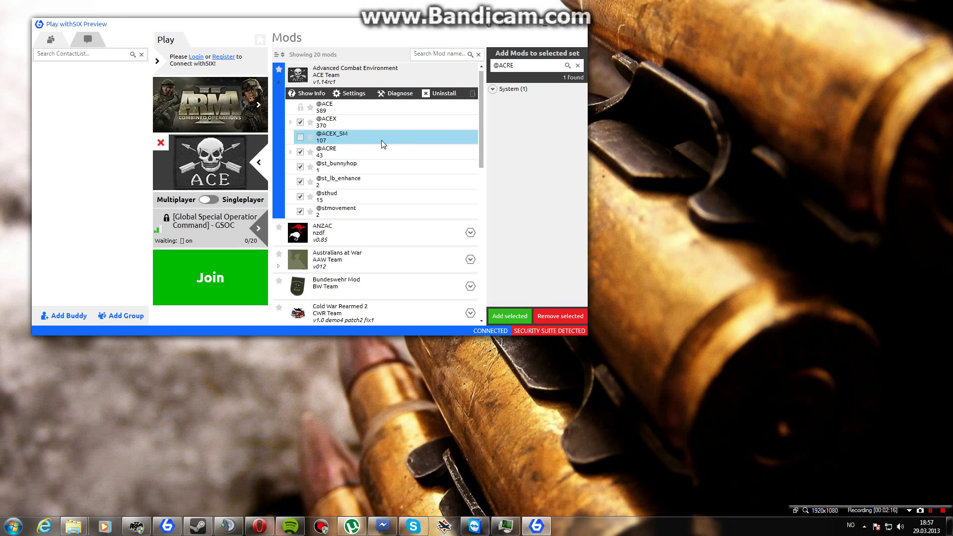
pyautogui.moveTo(204, 223)
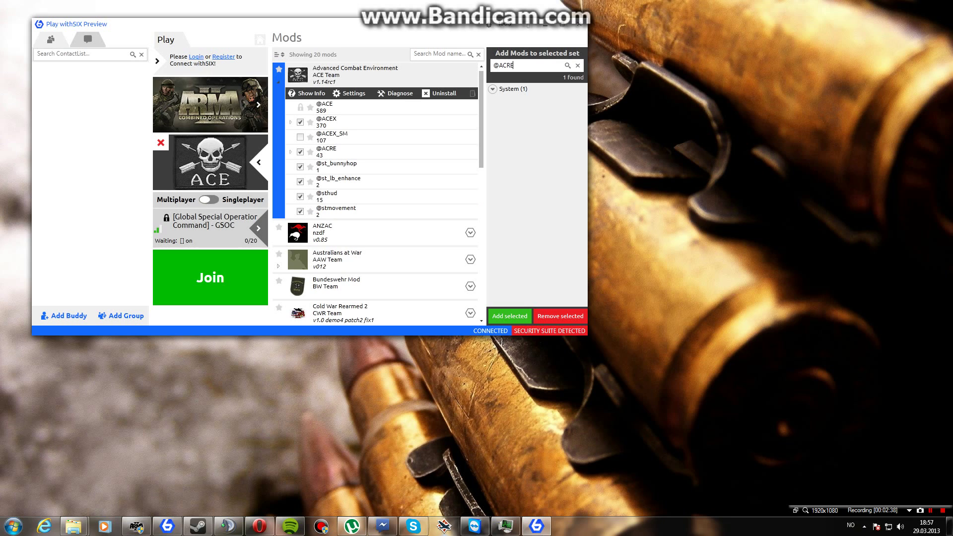
# Step: Reduce the add-mods search to "@" and look through the Zombie, Animals and Community Mod categories
pyautogui.hotkey('ctrl', 'shift', 'Left')
pyautogui.press('Right')
pyautogui.hotkey('ctrl', 'shift', 'Left')
pyautogui.press('BackSpace')
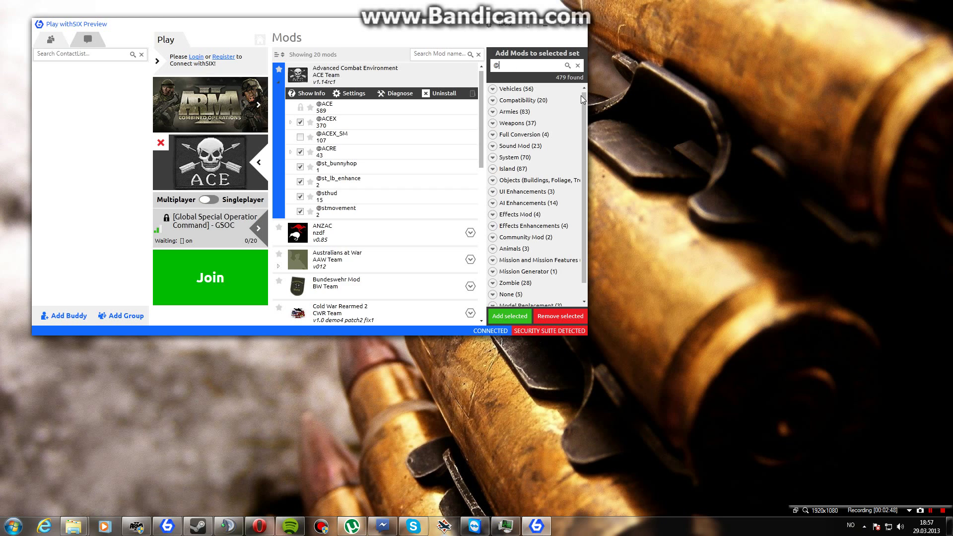
pyautogui.click(493, 283)
pyautogui.scroll(-2, 498, 272)
pyautogui.click(493, 235)
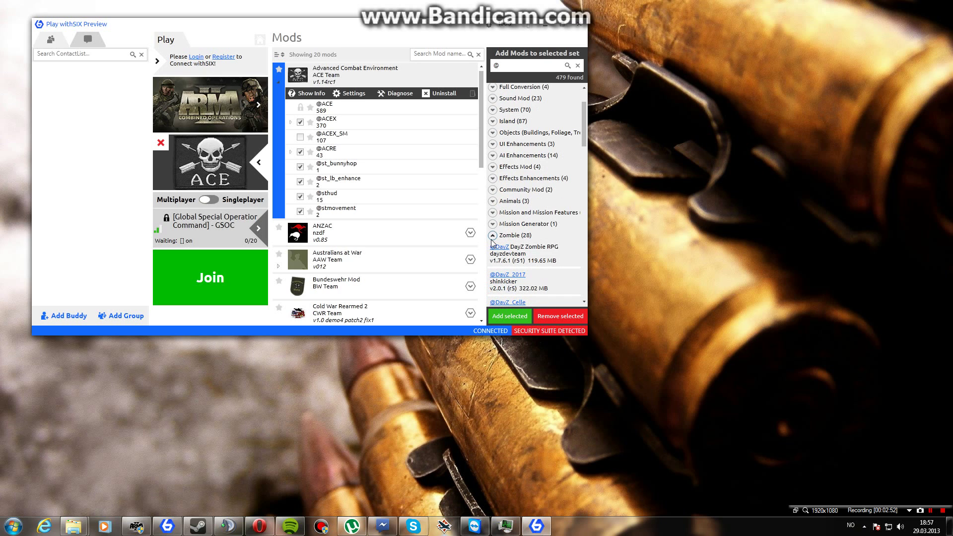
pyautogui.click(492, 232)
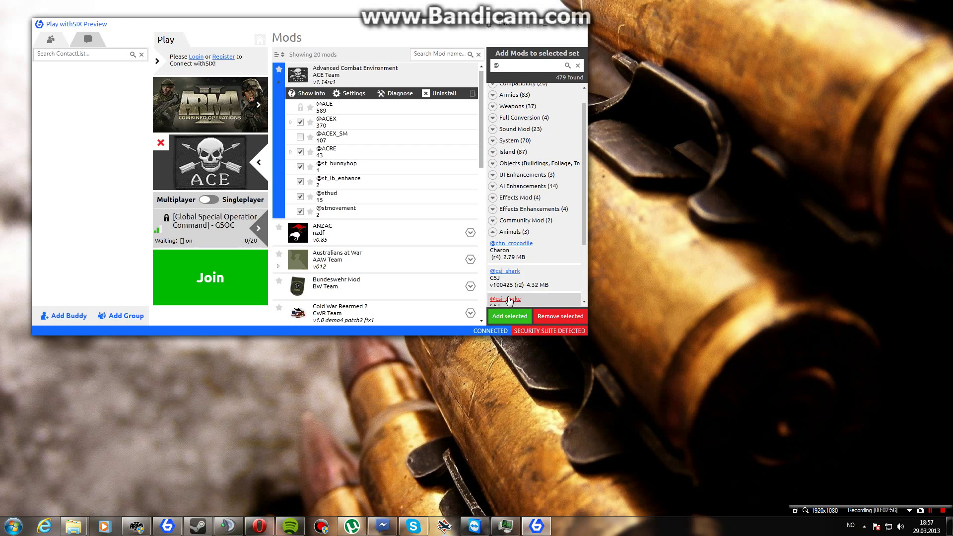
pyautogui.click(493, 232)
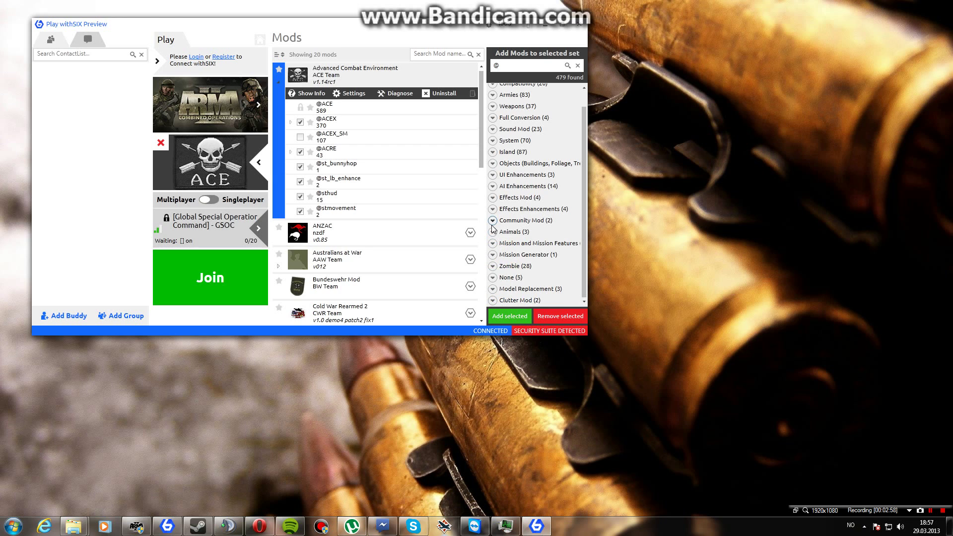
pyautogui.click(492, 220)
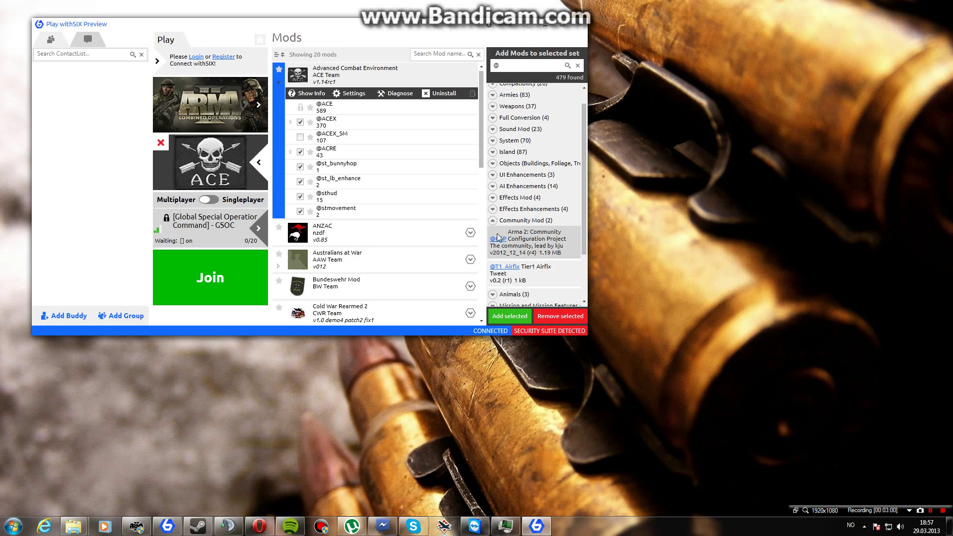
pyautogui.click(492, 220)
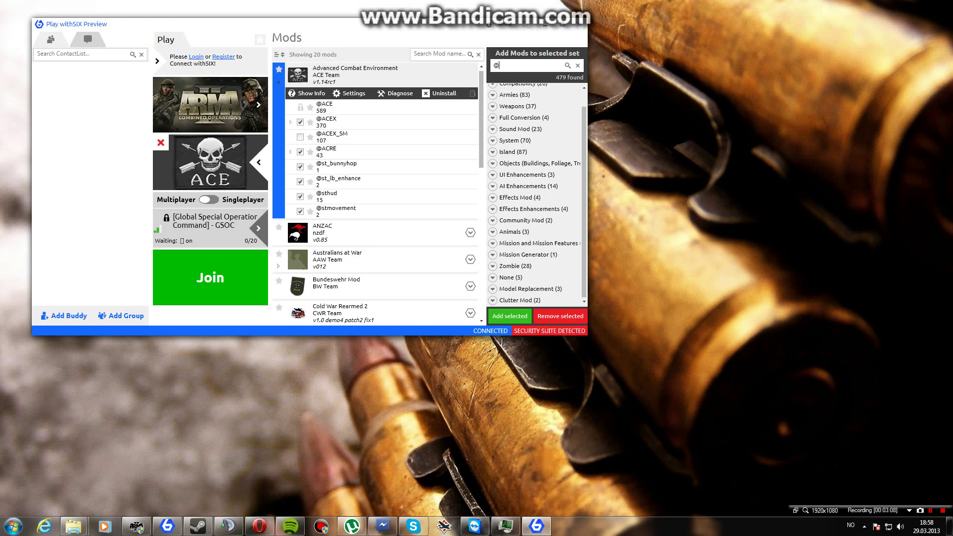
pyautogui.write('@ACRE')
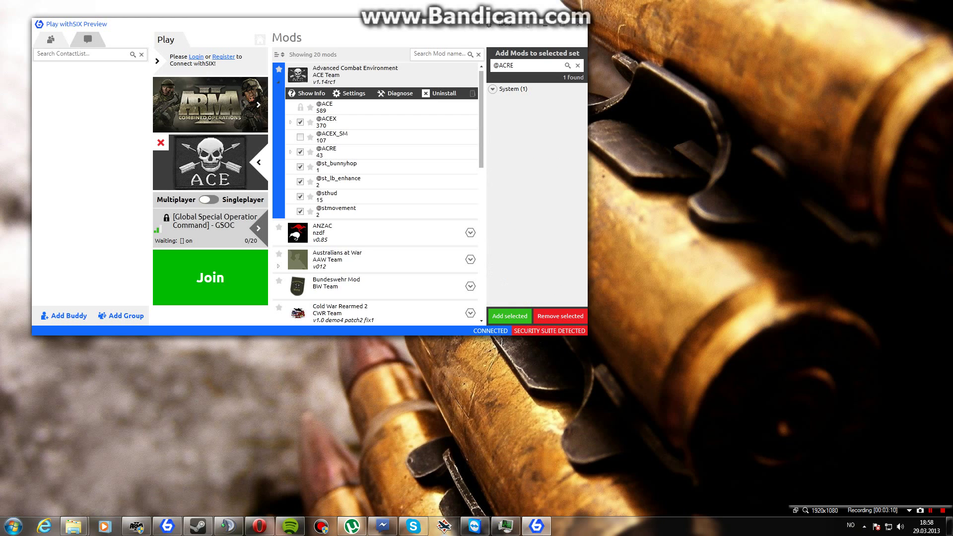
pyautogui.click(492, 88)
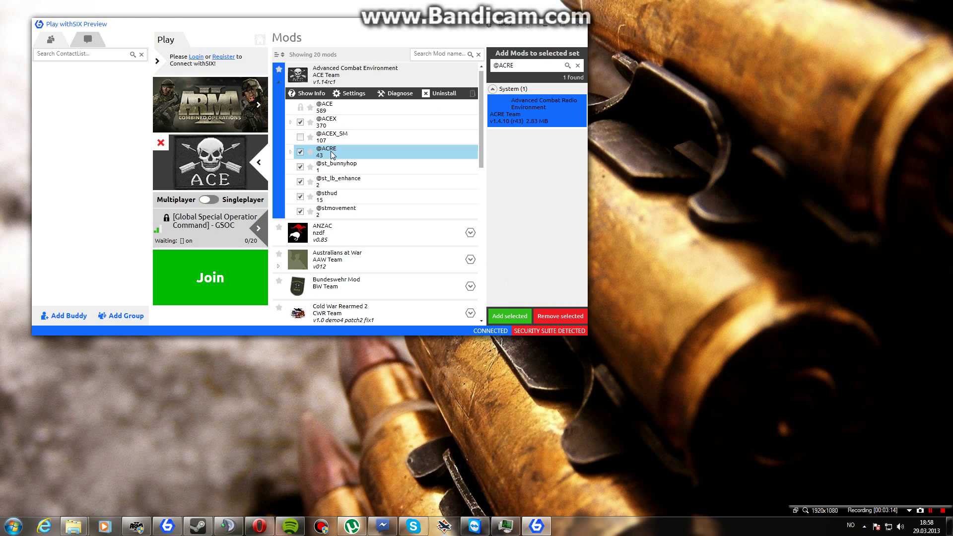
pyautogui.click(544, 314)
pyautogui.click(535, 118)
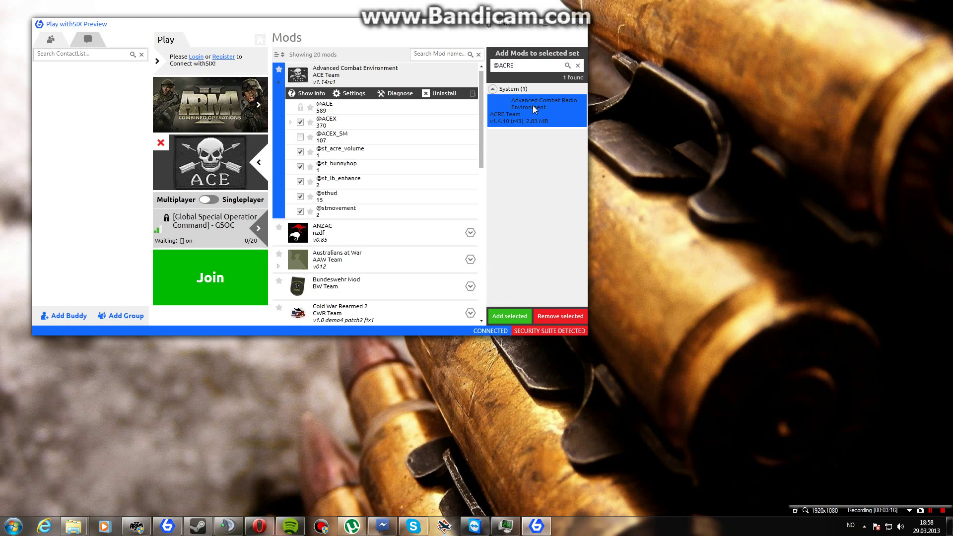
pyautogui.click(500, 97)
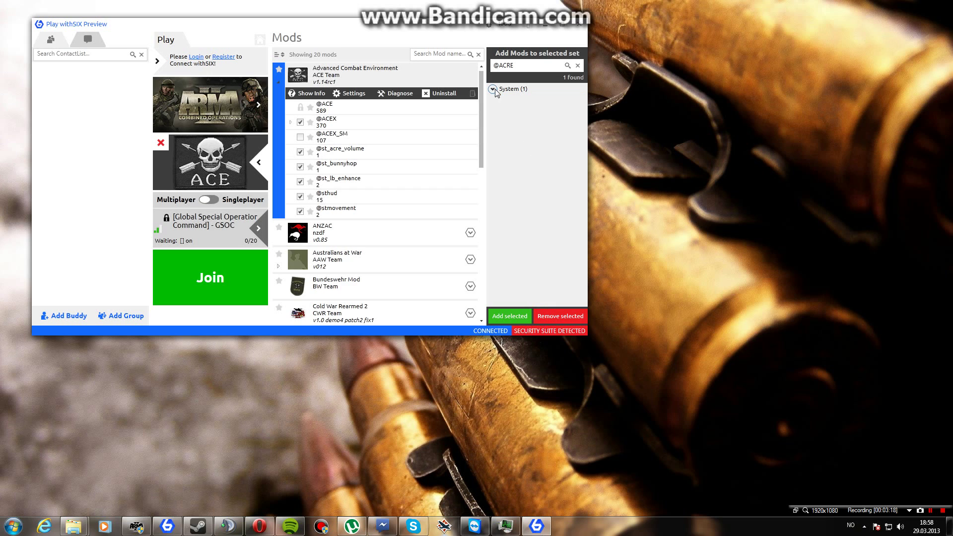
pyautogui.click(541, 113)
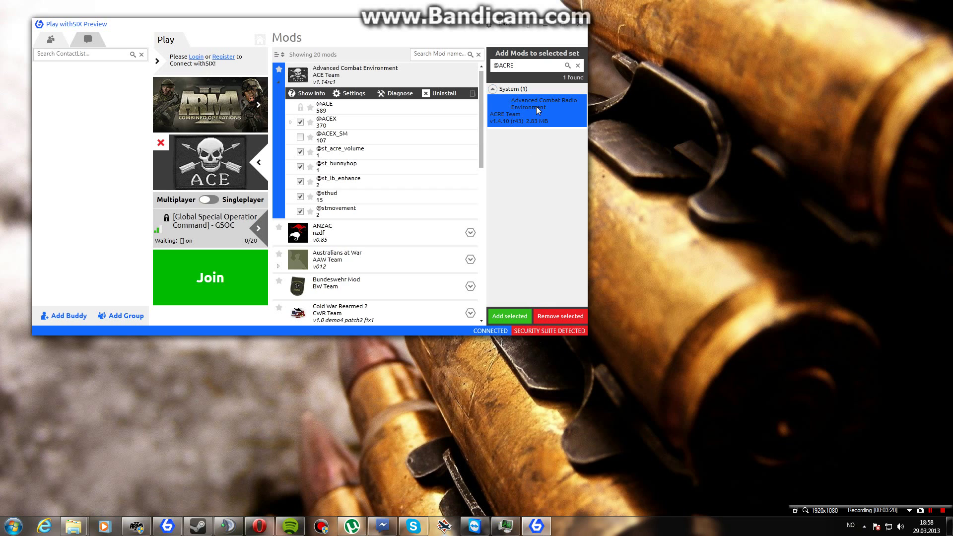
pyautogui.click(516, 314)
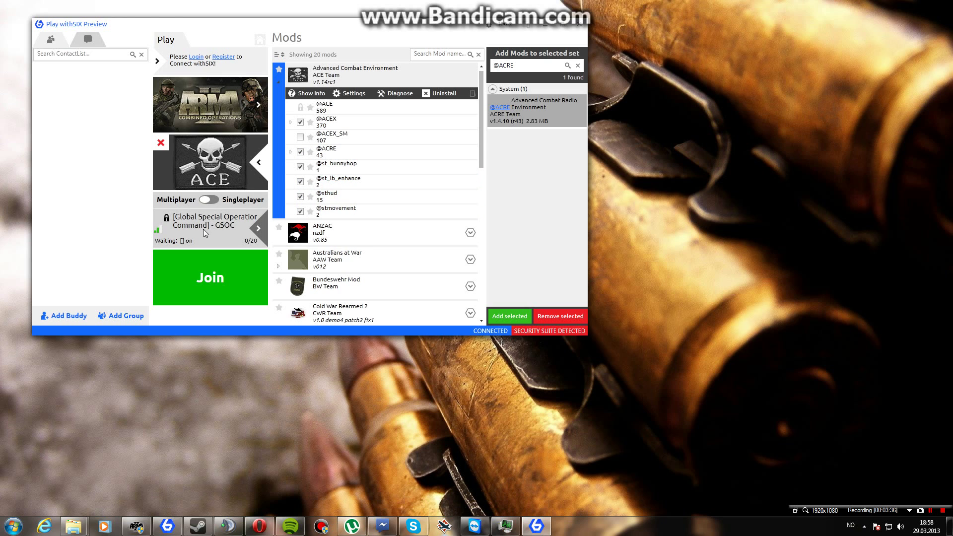
# Step: Open the server browser, select the [Global Special Operations Command] - GSOC server and dismiss the form for adding a server
pyautogui.moveTo(203, 233)
pyautogui.click(258, 228)
pyautogui.click(354, 73)
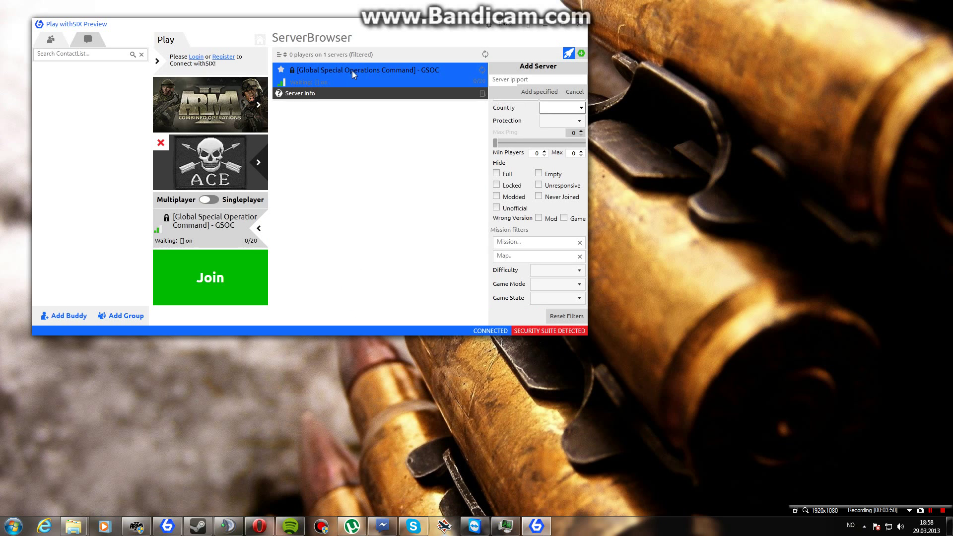
pyautogui.click(556, 79)
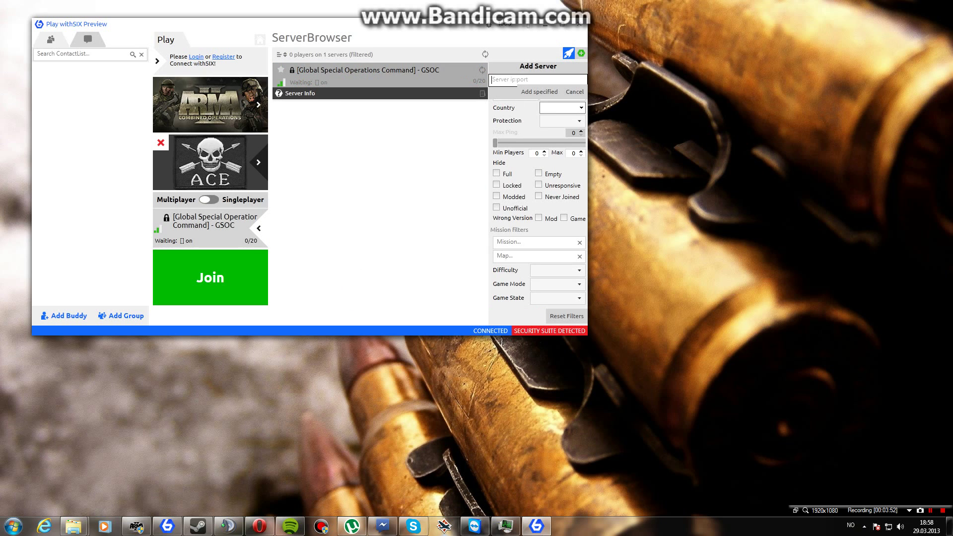
pyautogui.click(574, 92)
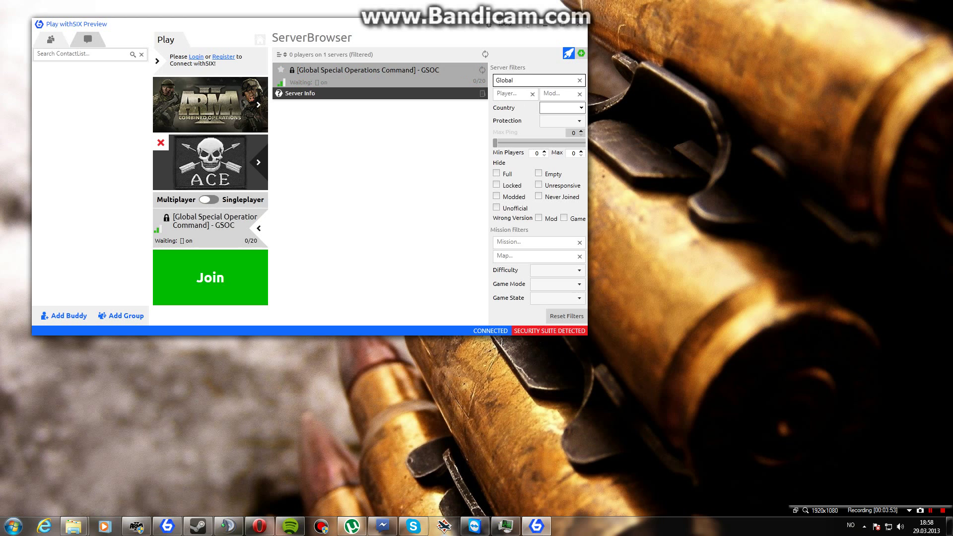
# Step: Clear the server name filter to browse all servers, filter by "Global" again and select the GSOC server
pyautogui.hotkey('ctrl', 'a')
pyautogui.press('BackSpace')
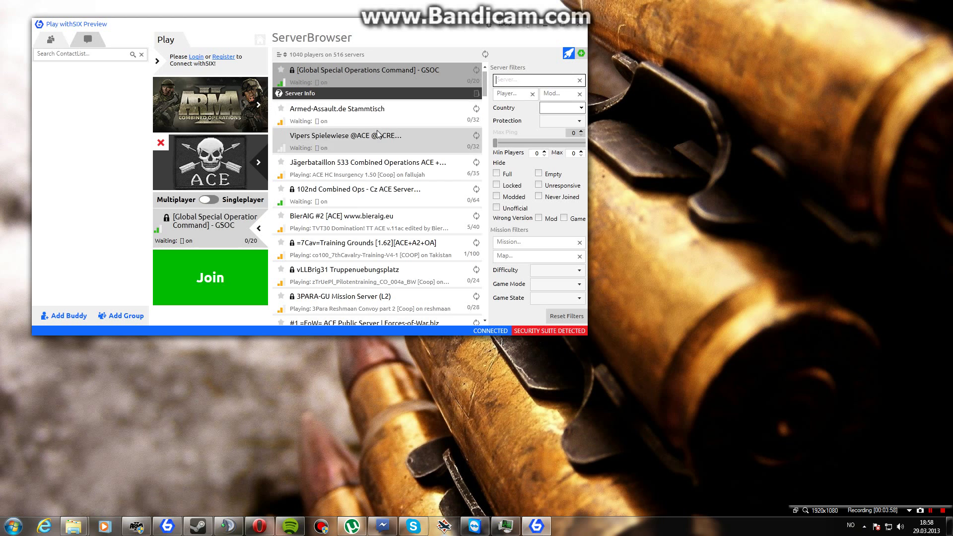
pyautogui.scroll(-5, 389, 171)
pyautogui.scroll(5, 389, 171)
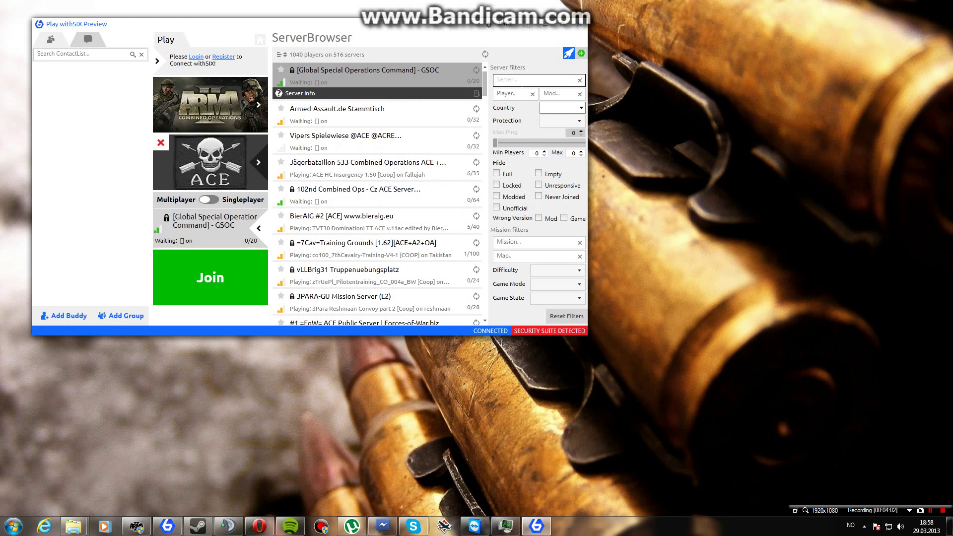
pyautogui.write('Global')
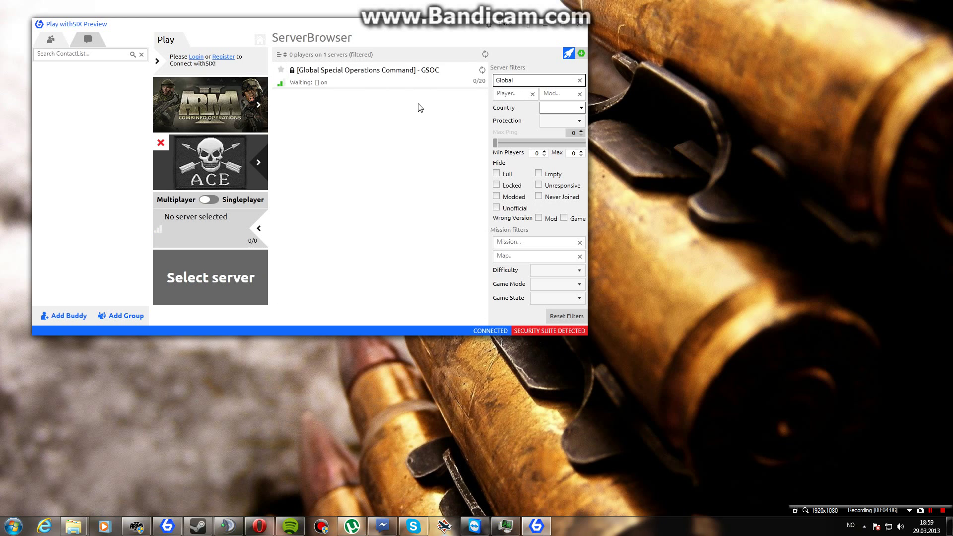
pyautogui.click(369, 77)
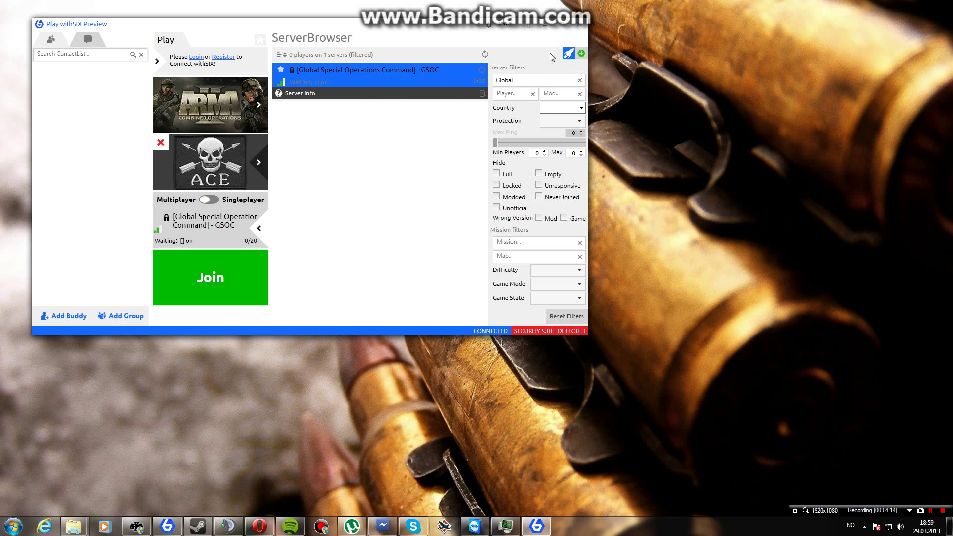
# Step: Open the form for adding a server by IP and port, leave its address empty and reselect the GSOC server
pyautogui.click(581, 53)
pyautogui.click(516, 80)
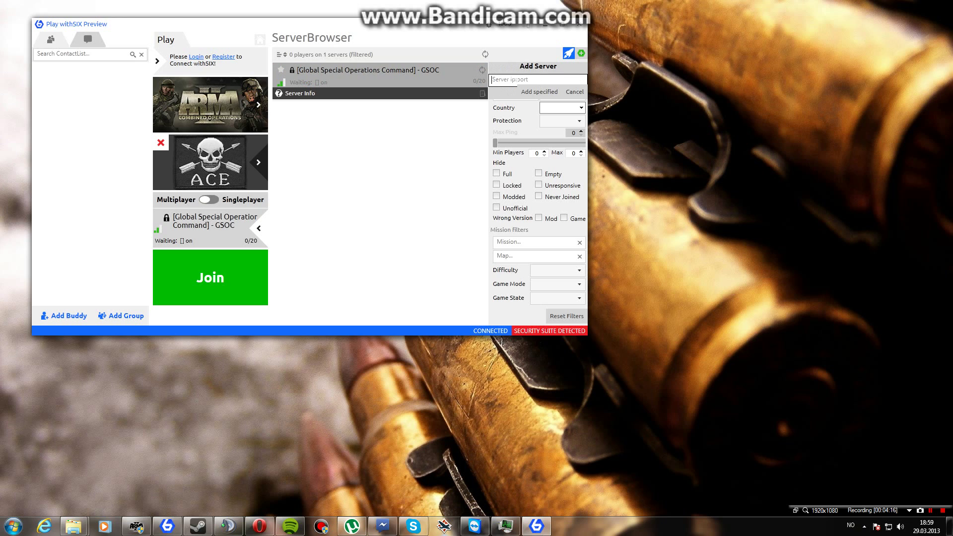
pyautogui.click(540, 91)
pyautogui.click(374, 194)
pyautogui.click(511, 79)
pyautogui.click(306, 81)
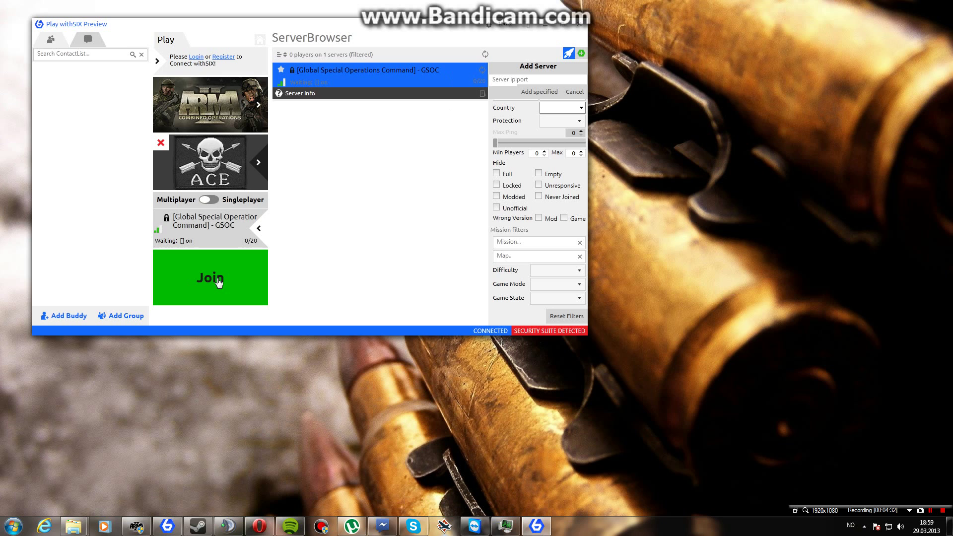
pyautogui.click(259, 162)
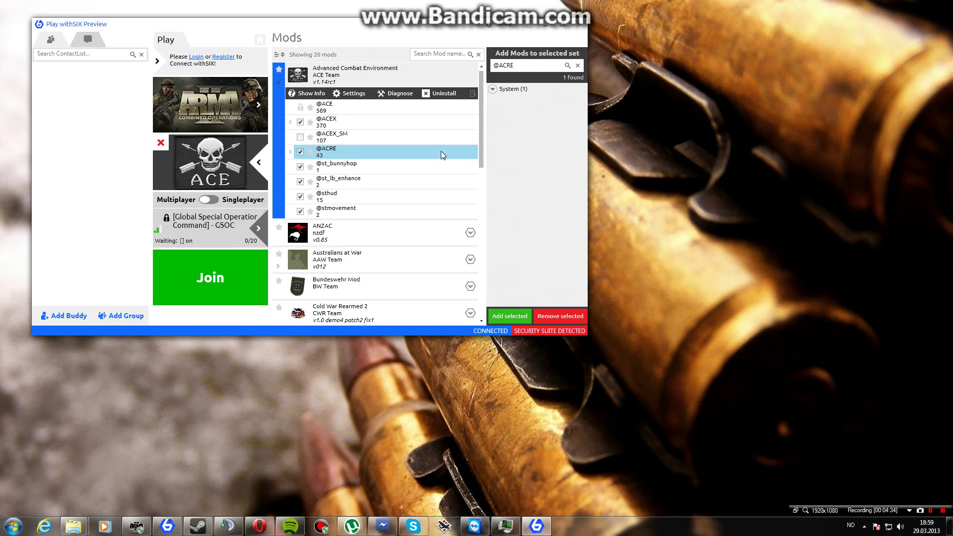
pyautogui.hotkey('ctrl', 'a')
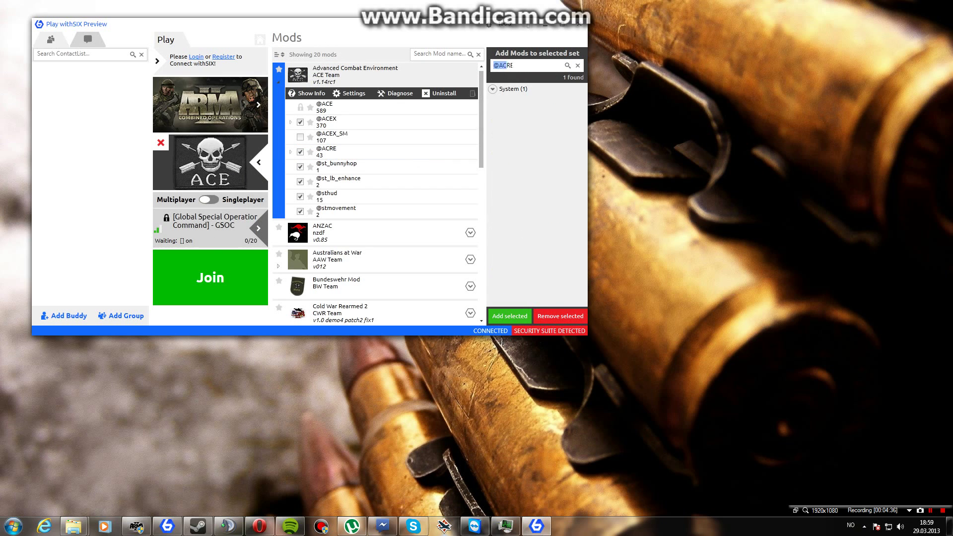
pyautogui.press('BackSpace')
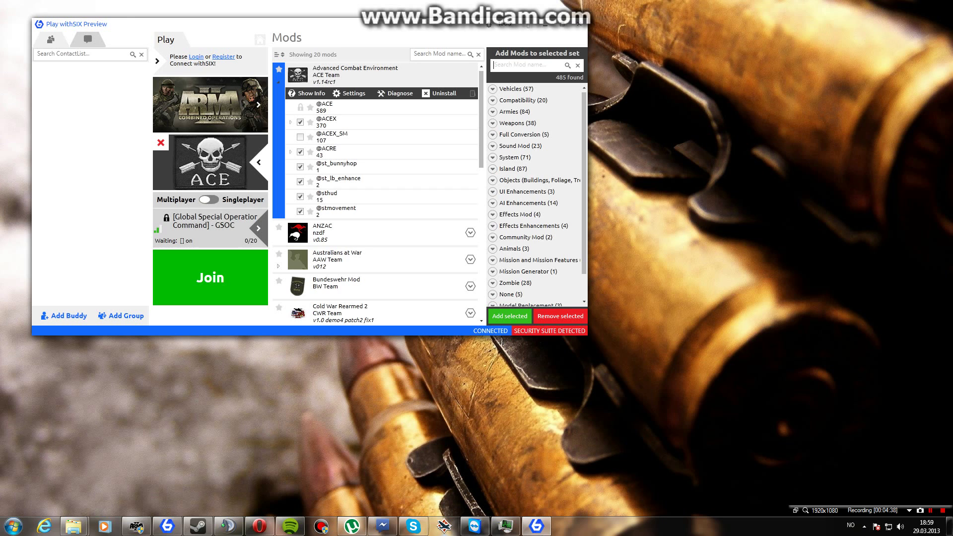
pyautogui.write('@')
pyautogui.click(493, 100)
pyautogui.click(493, 100)
pyautogui.click(493, 112)
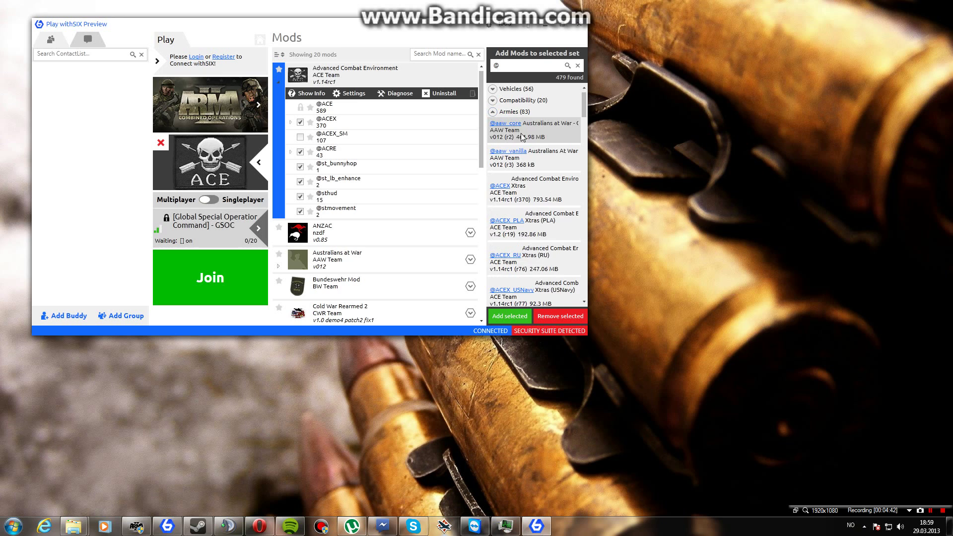
pyautogui.click(522, 137)
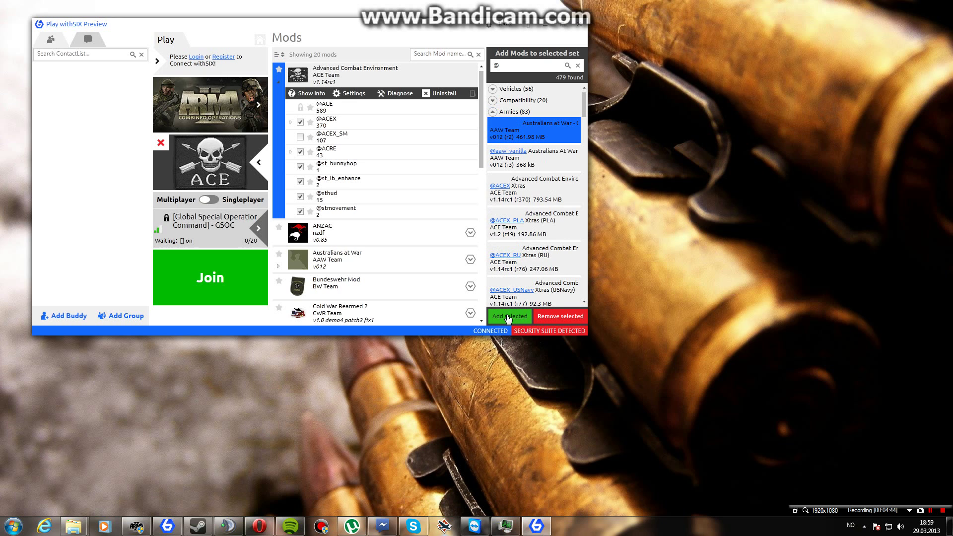
pyautogui.click(509, 318)
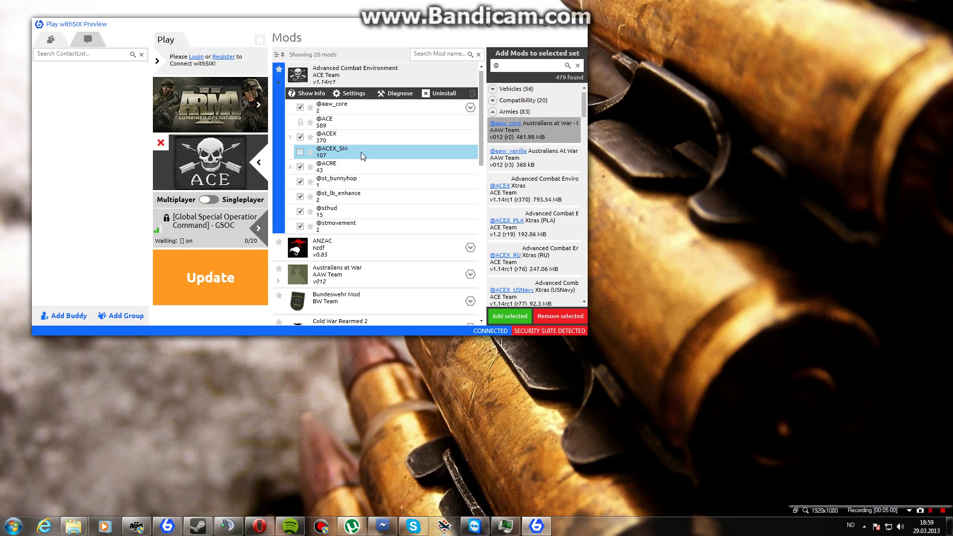
pyautogui.click(521, 130)
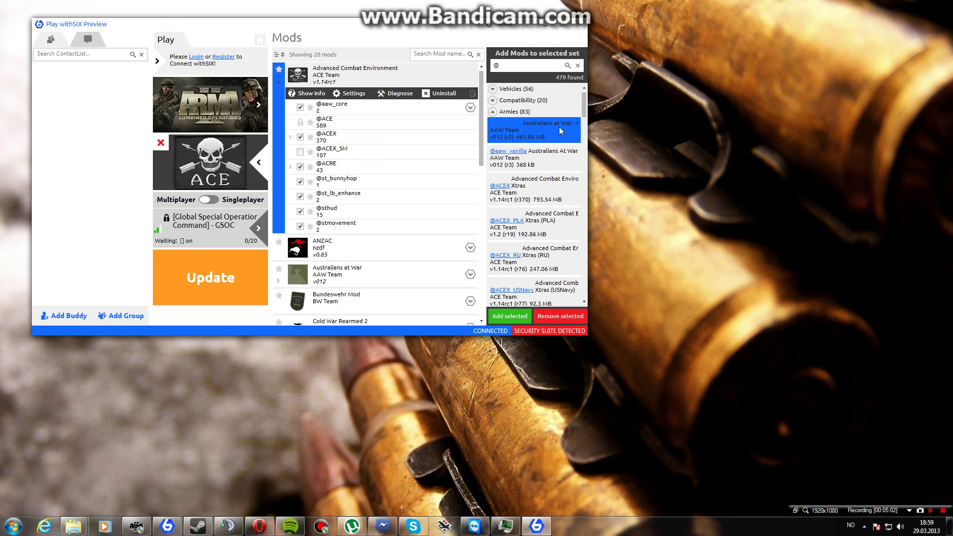
pyautogui.click(559, 316)
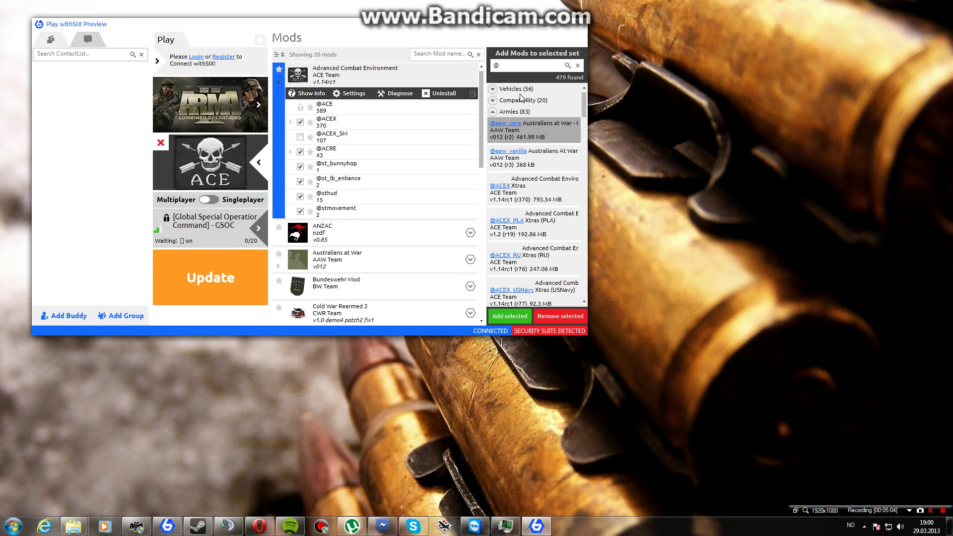
pyautogui.click(492, 112)
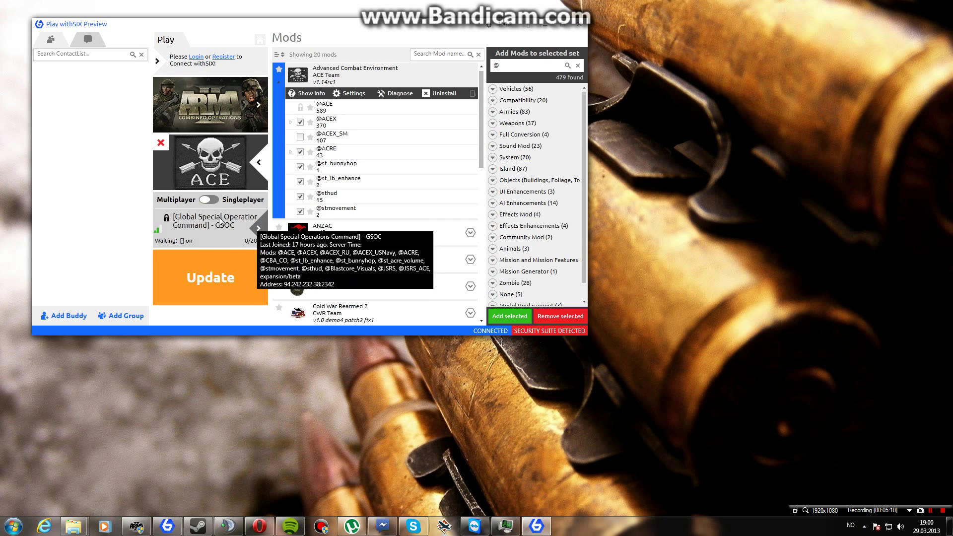
pyautogui.click(259, 228)
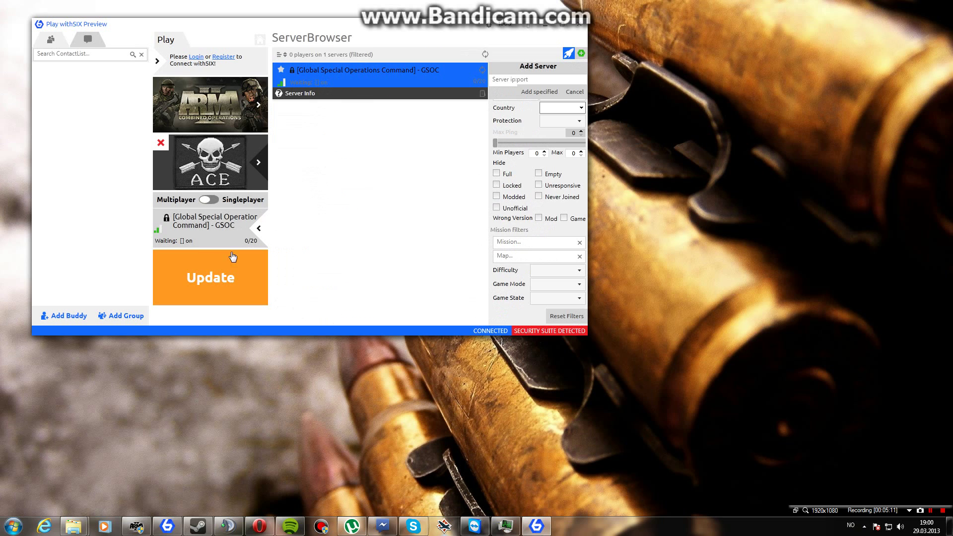
# Step: Start updating the ACE mods for the selected GSOC server and switch to Six Updater
pyautogui.click(210, 279)
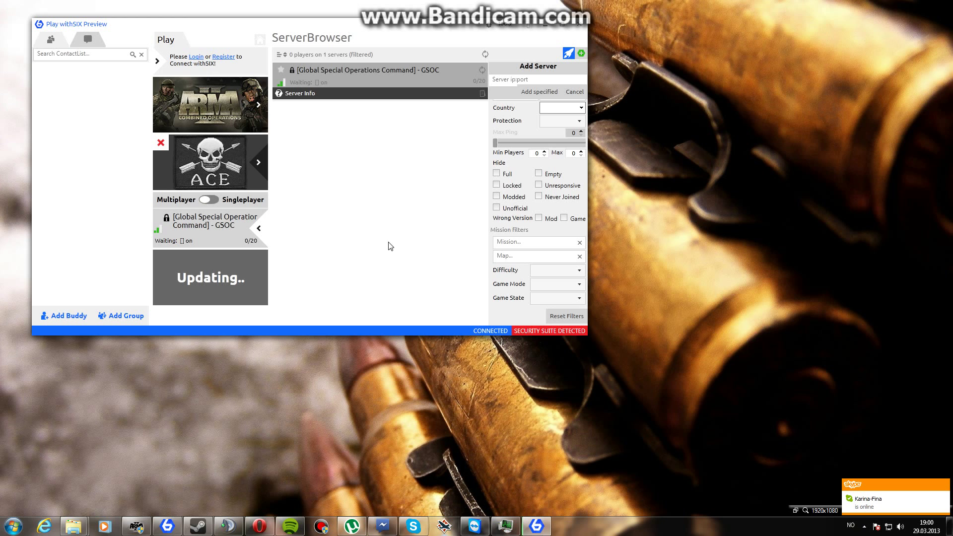
pyautogui.click(165, 525)
pyautogui.click(166, 525)
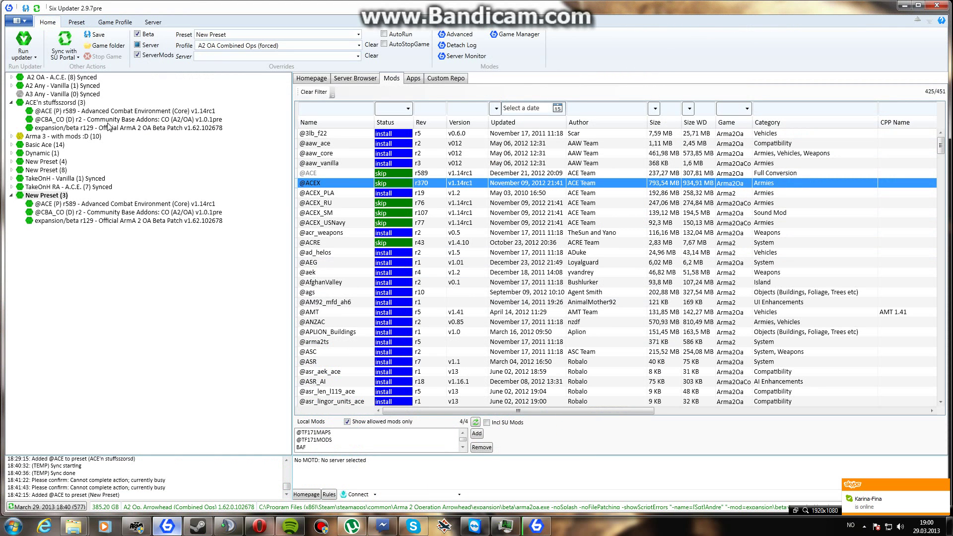
# Step: Create a new preset at the end of the preset list, select it and try to rename it
pyautogui.rightClick(43, 242)
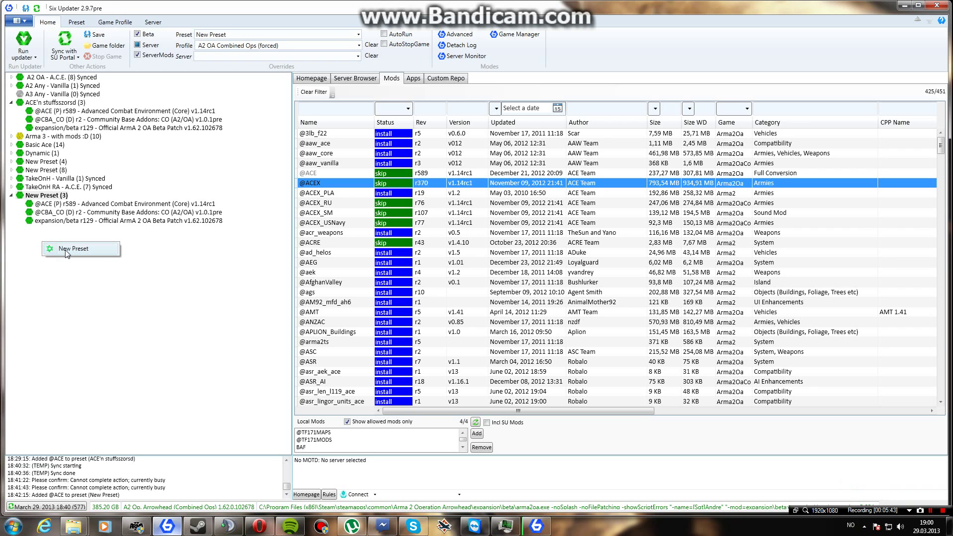
pyautogui.click(68, 254)
pyautogui.click(43, 229)
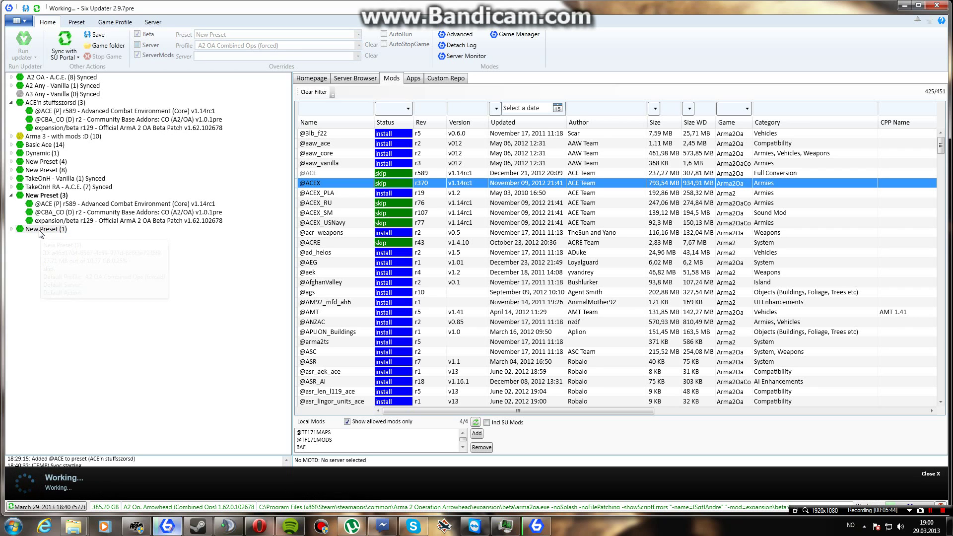
pyautogui.click(536, 282)
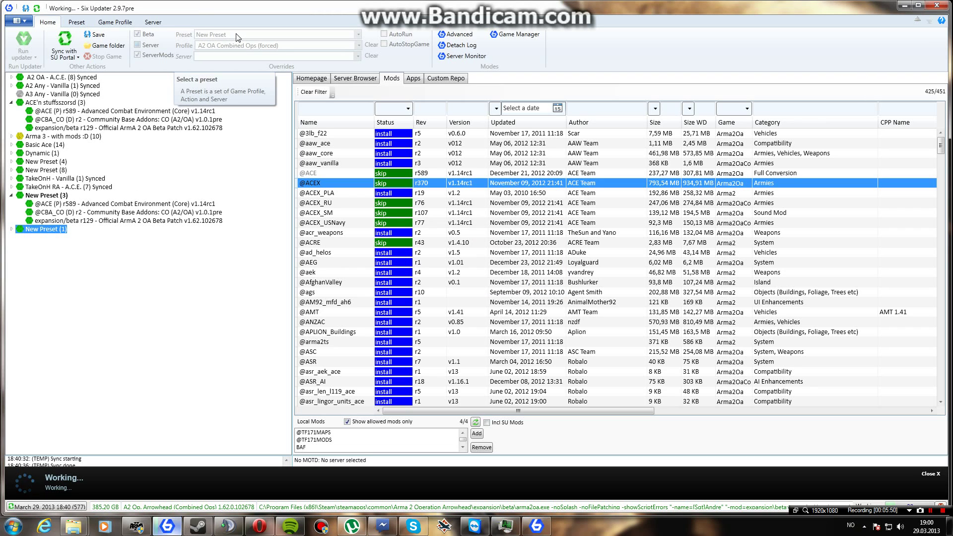
pyautogui.rightClick(45, 229)
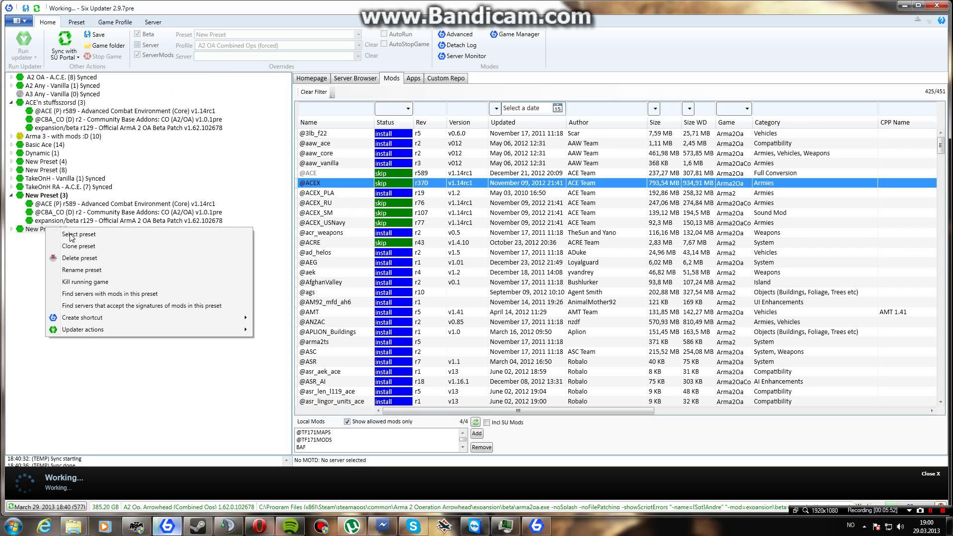
pyautogui.click(82, 271)
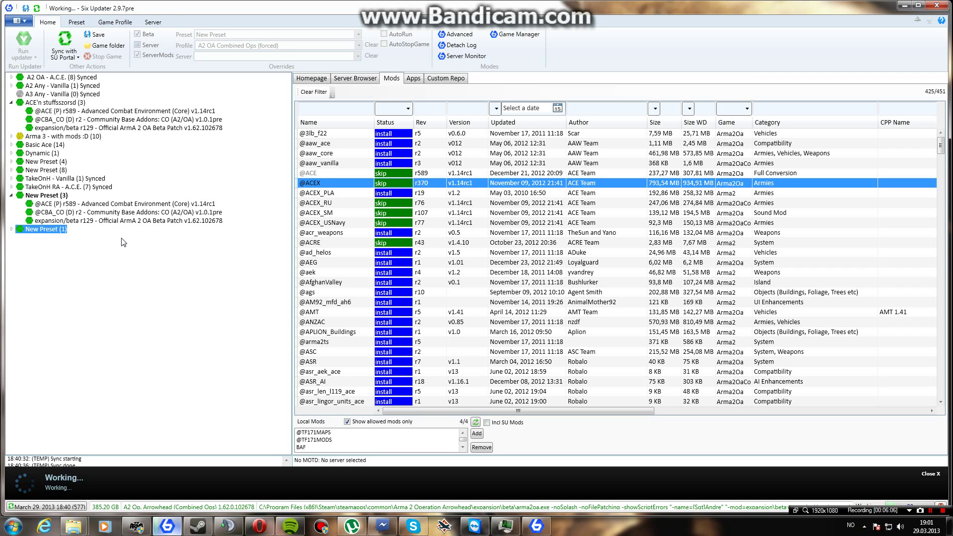
# Step: Select the expansion/beta patch mod in the new preset and run Install or Update Mods for that preset
pyautogui.click(61, 221)
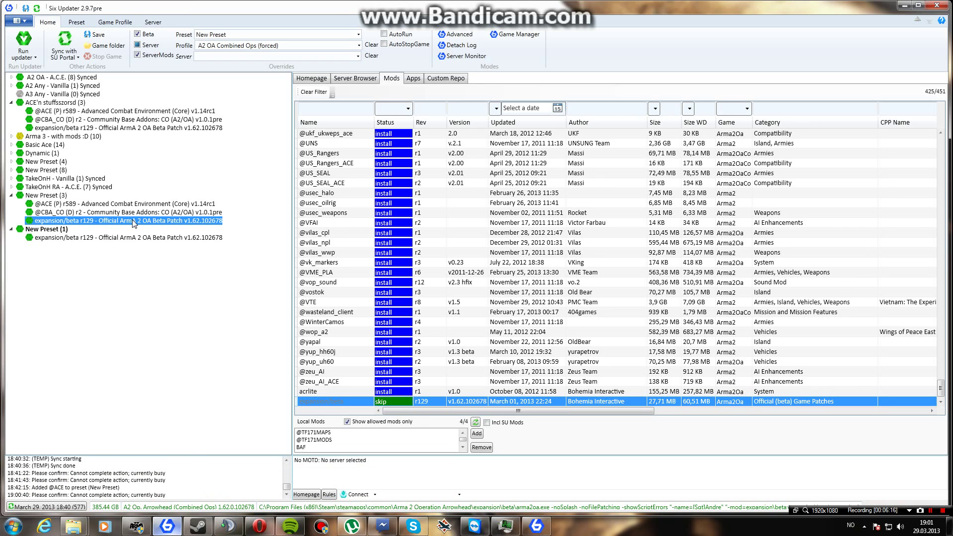
pyautogui.click(121, 238)
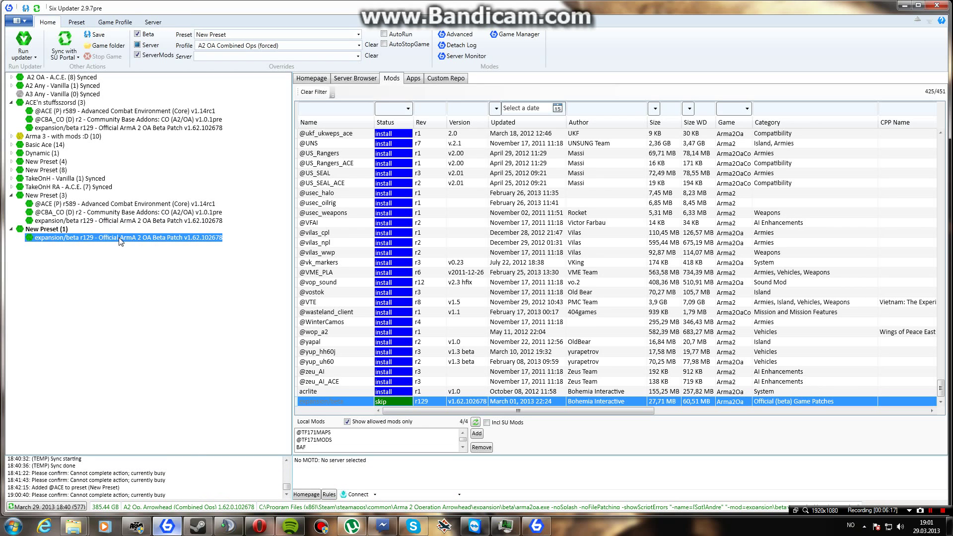
pyautogui.rightClick(39, 231)
pyautogui.moveTo(83, 336)
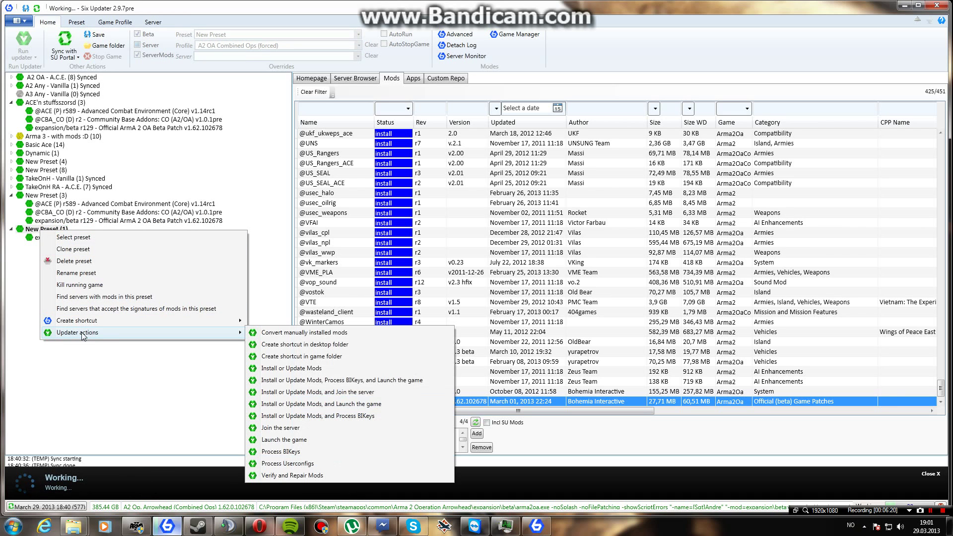
pyautogui.click(307, 371)
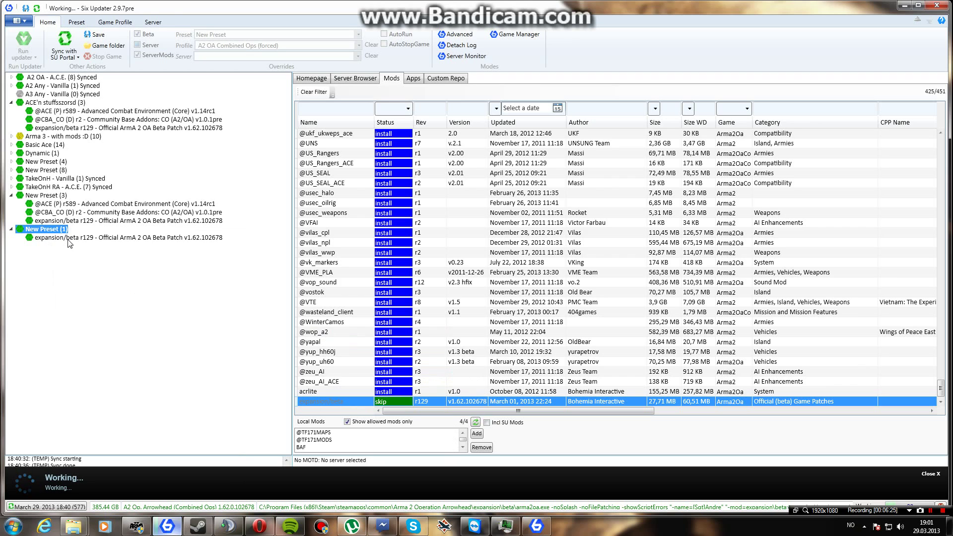
pyautogui.click(67, 241)
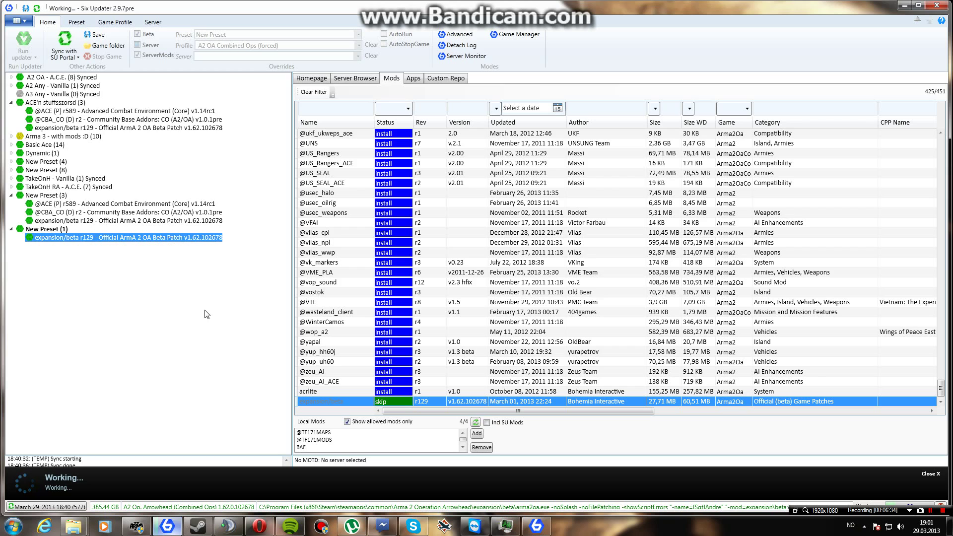
pyautogui.moveTo(56, 240)
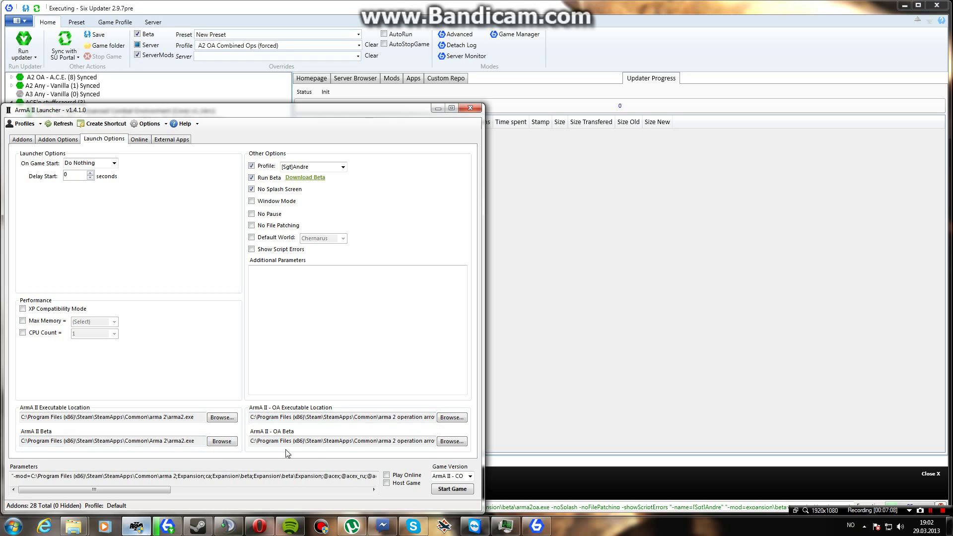
# Step: Widen the ArmA II Launcher window, show its addons and collapse the GSOC addon group
pyautogui.moveTo(482, 429); pyautogui.dragTo(737, 431)
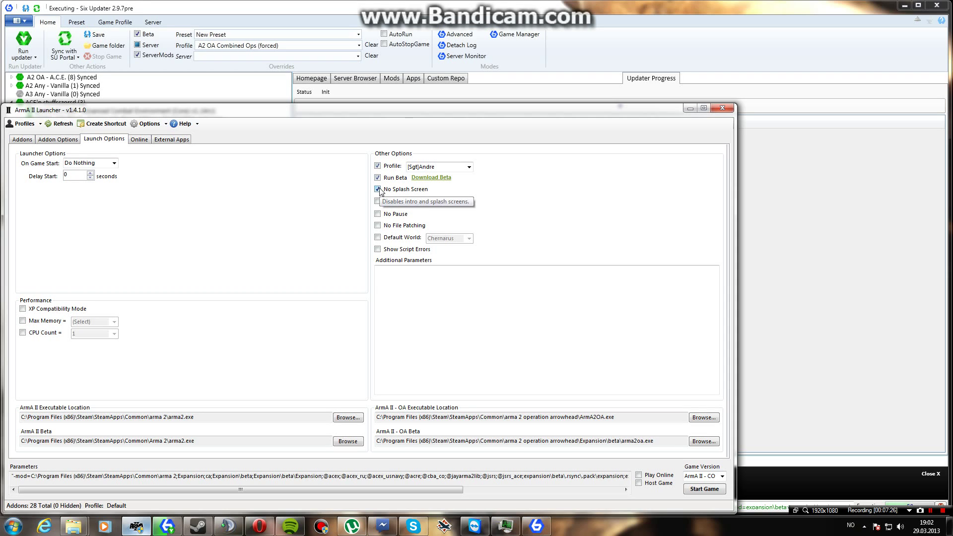
pyautogui.click(17, 140)
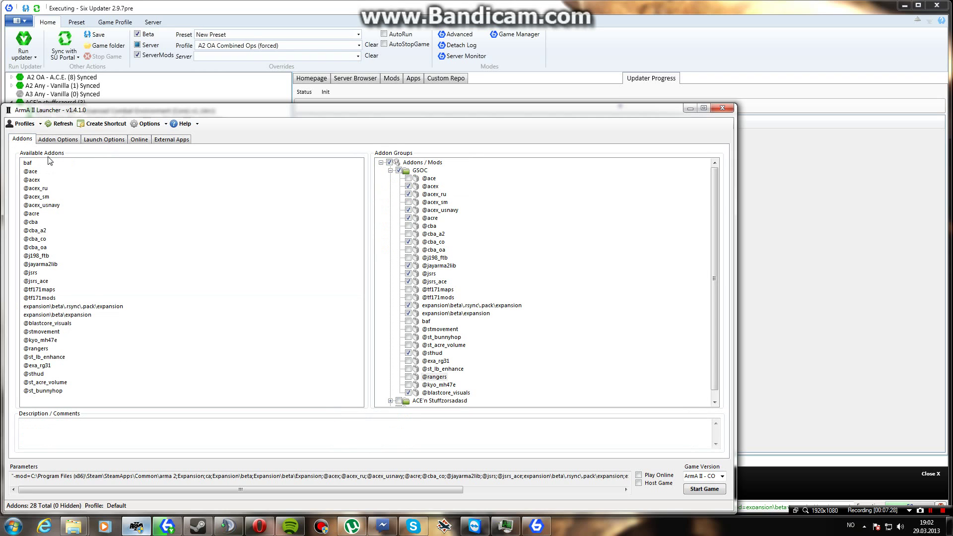
pyautogui.click(391, 170)
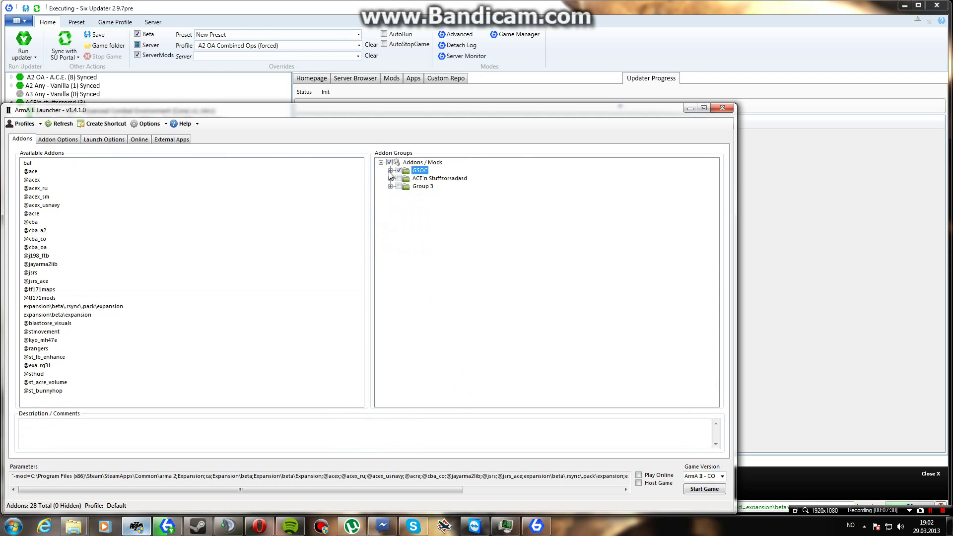
# Step: Add a new addon group below Group 3 and check the Allow Duplicate Addons option
pyautogui.click(419, 187)
pyautogui.rightClick(424, 205)
pyautogui.click(454, 211)
pyautogui.click(149, 123)
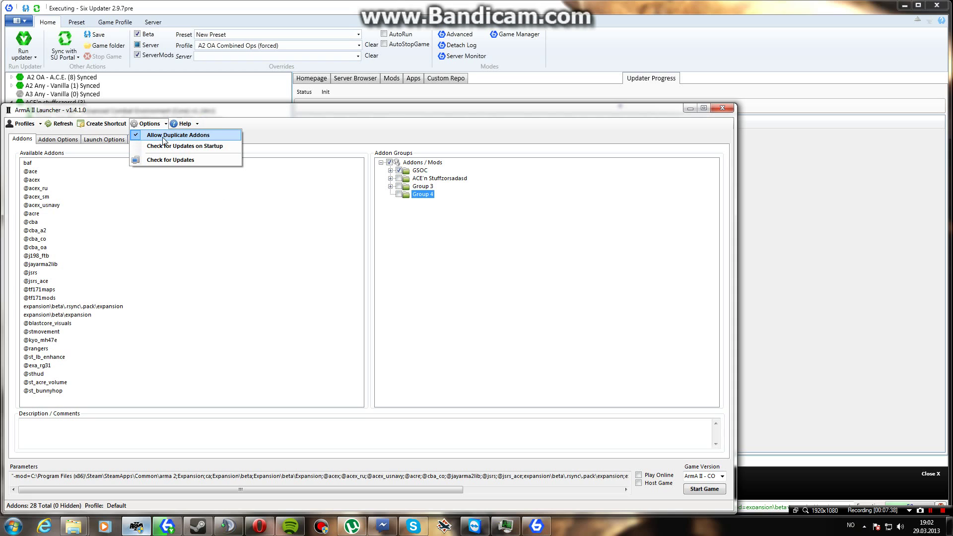
pyautogui.click(311, 214)
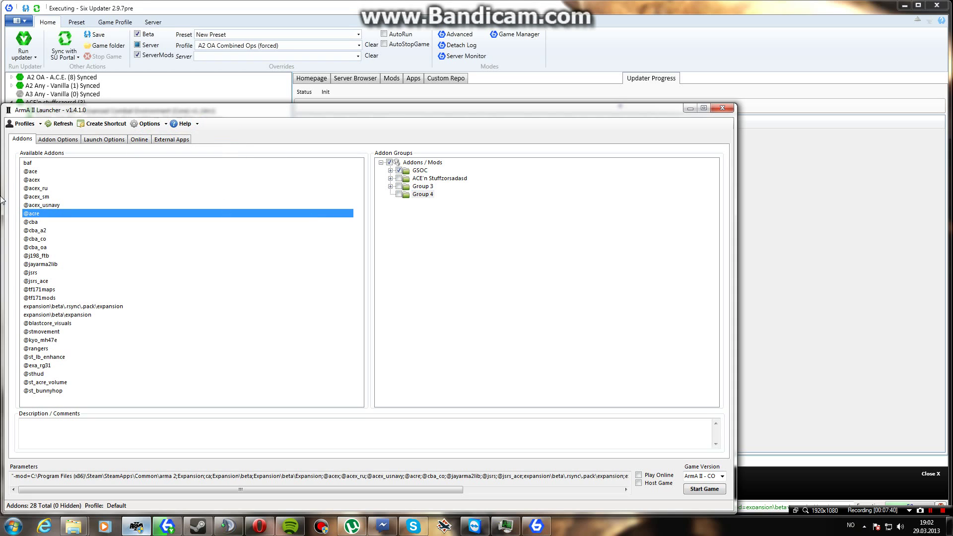
pyautogui.click(35, 173)
pyautogui.moveTo(35, 175); pyautogui.dragTo(422, 195)
pyautogui.moveTo(33, 180); pyautogui.dragTo(428, 205)
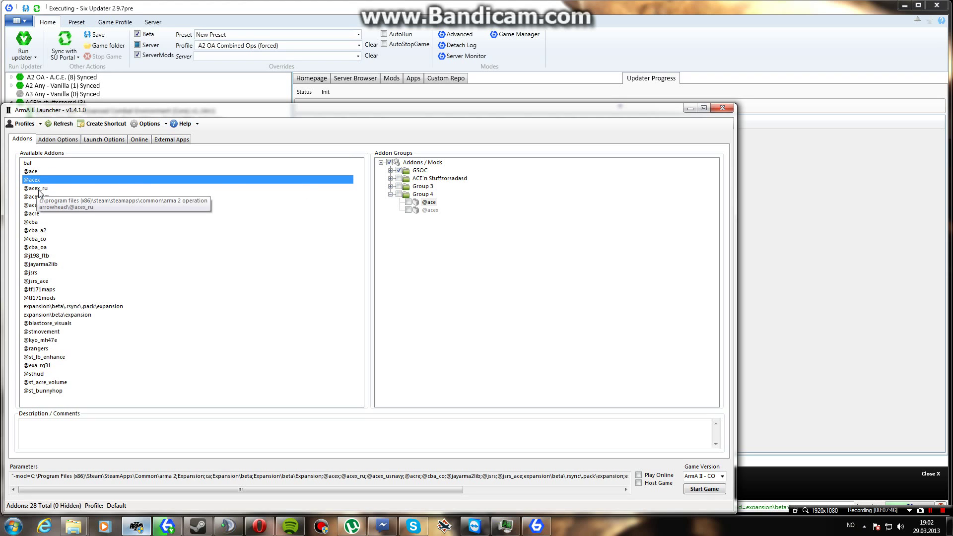
pyautogui.moveTo(193, 189); pyautogui.dragTo(437, 215)
pyautogui.moveTo(50, 205); pyautogui.dragTo(448, 228)
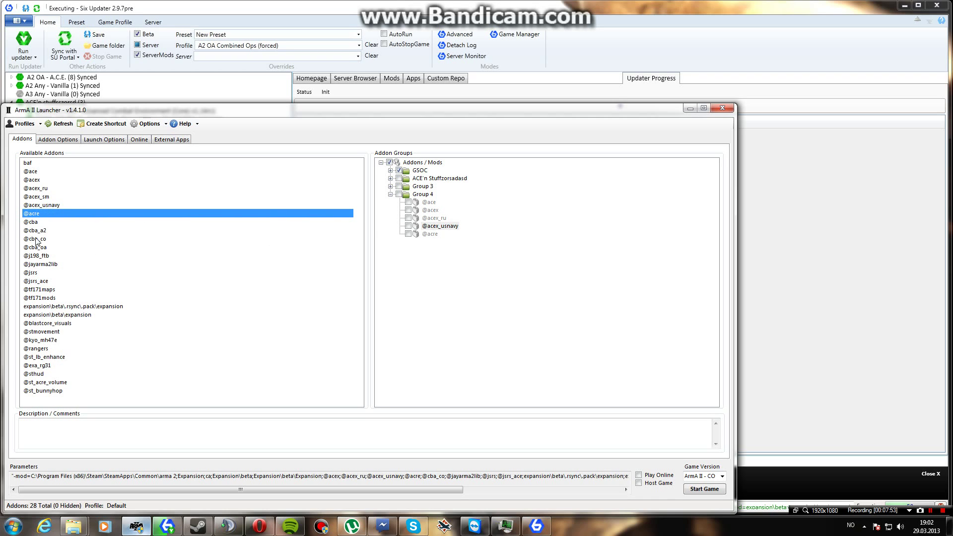
pyautogui.moveTo(37, 239); pyautogui.dragTo(432, 240)
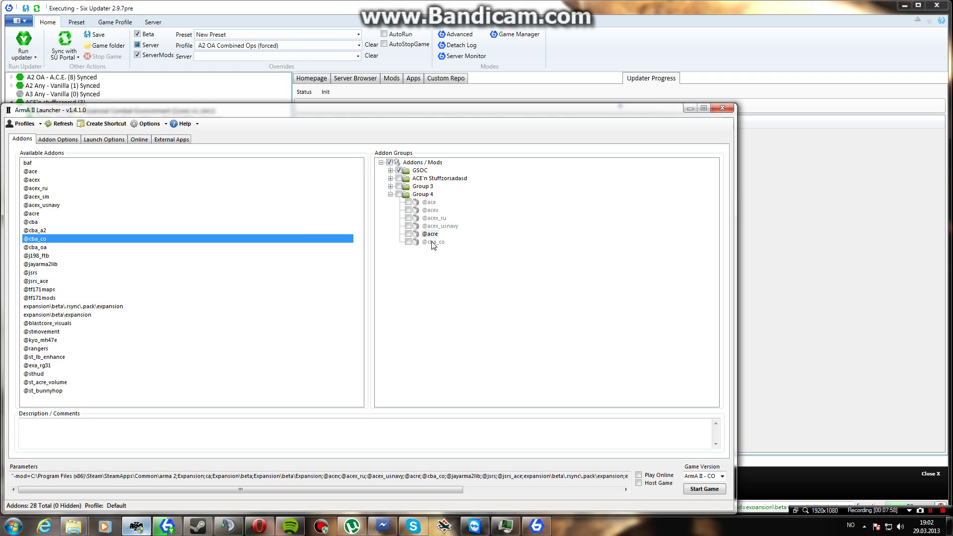
# Step: Disable the GSOC addon group and enable Group 4, leaving Addons / Mods enabled
pyautogui.click(399, 170)
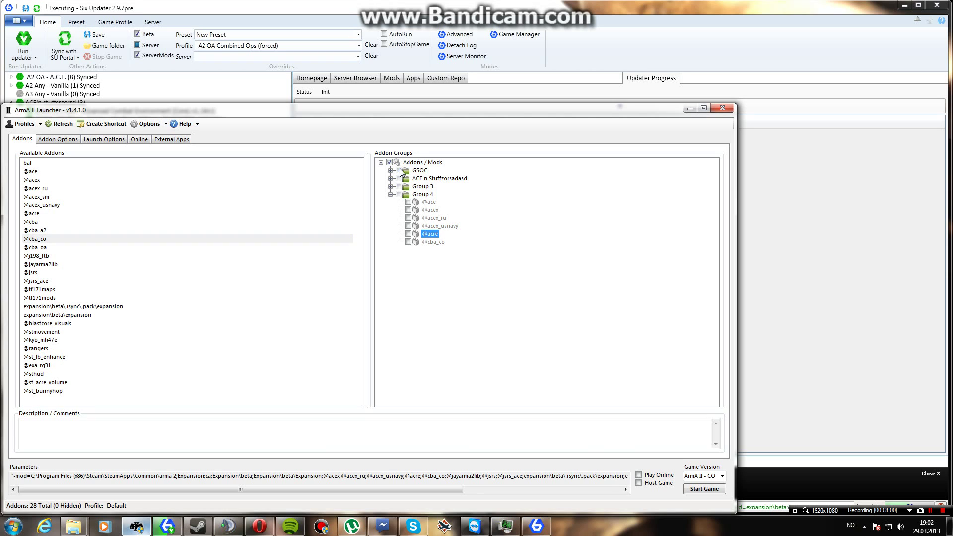
pyautogui.click(398, 194)
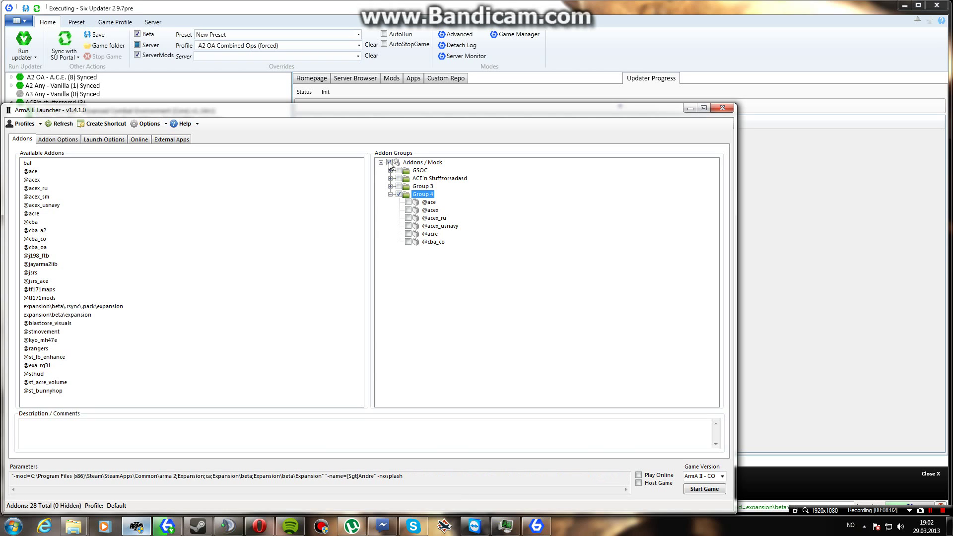
pyautogui.click(389, 163)
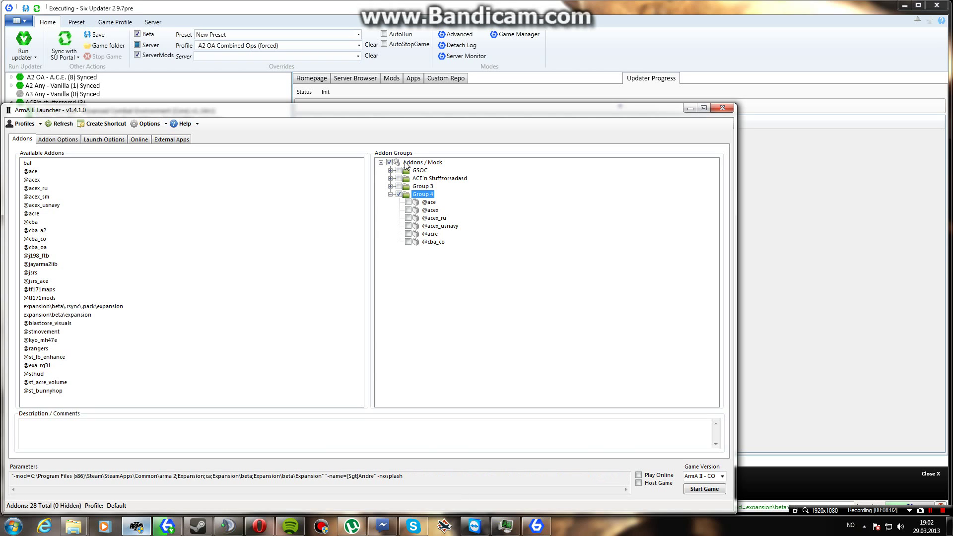
pyautogui.click(407, 202)
pyautogui.click(408, 209)
pyautogui.click(408, 218)
pyautogui.click(408, 226)
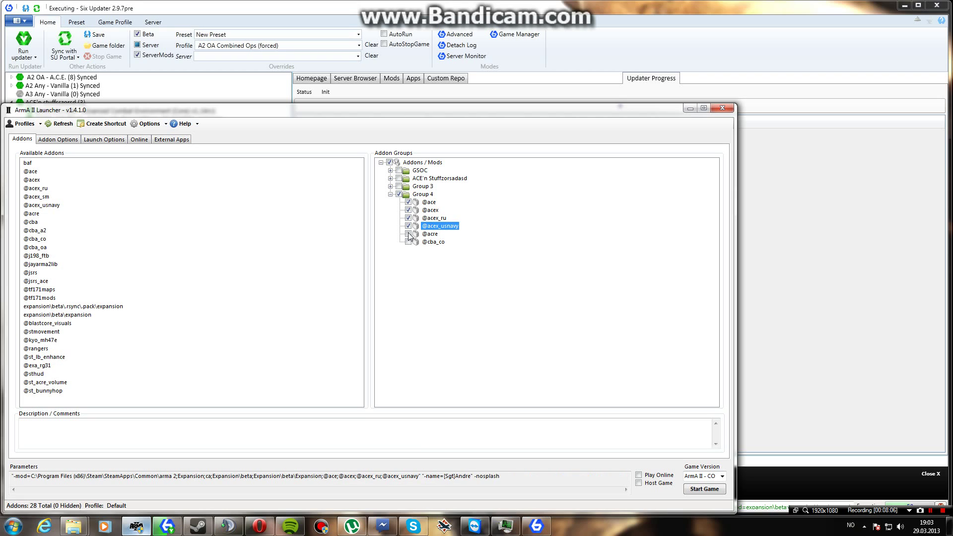
pyautogui.click(408, 234)
pyautogui.click(408, 242)
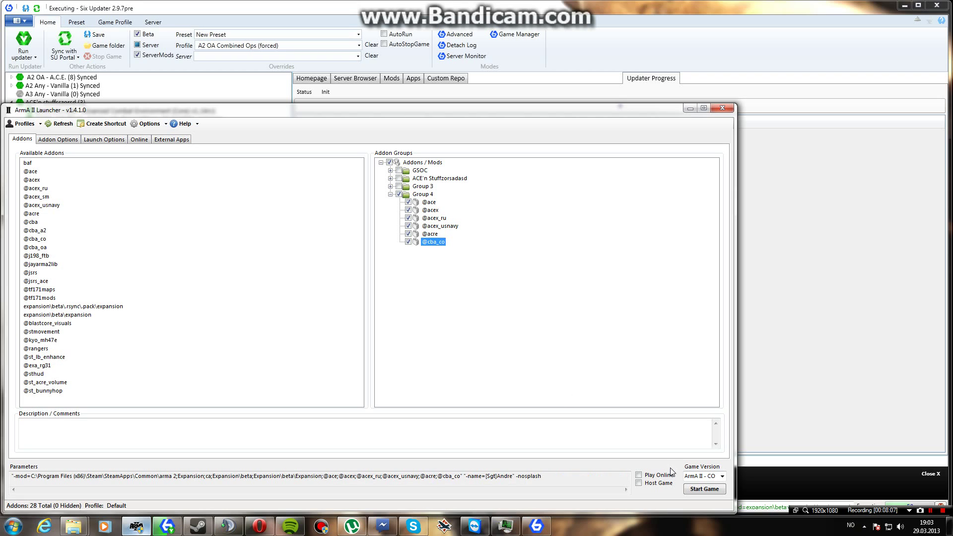
pyautogui.click(722, 476)
pyautogui.click(722, 477)
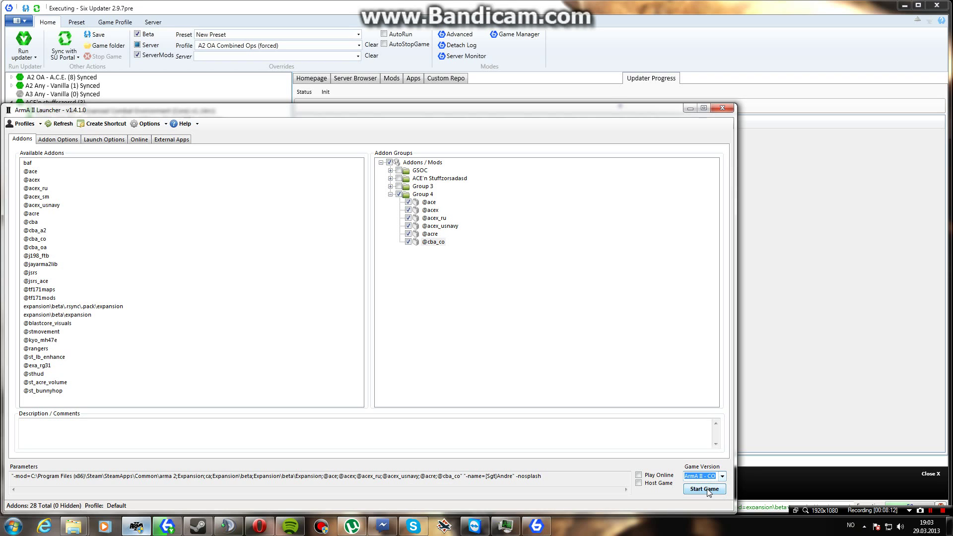